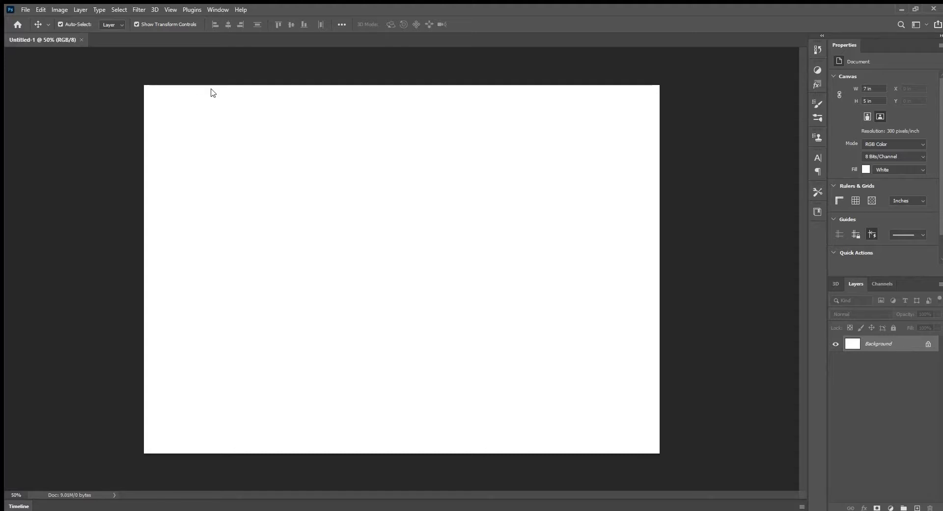
Paste the cowboy-on-horse photo, then enlarge it and move it lower on the canvas
key(ctrl+v)
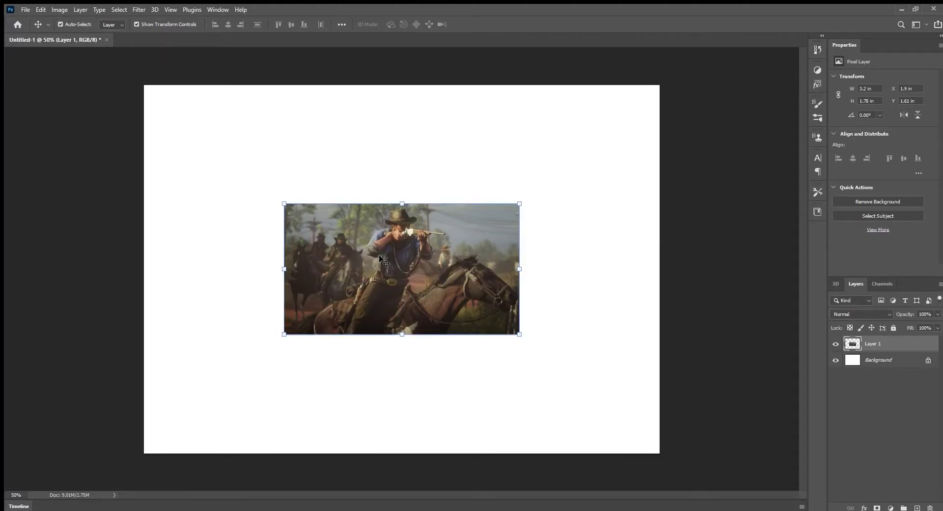
drag(284, 203, 206, 155)
drag(361, 244, 384, 354)
key(Return)
At higher zoom, lasso-trace around the hat, the rifle and the sleeve's bottom edge
key(ctrl+plus)
key(l)
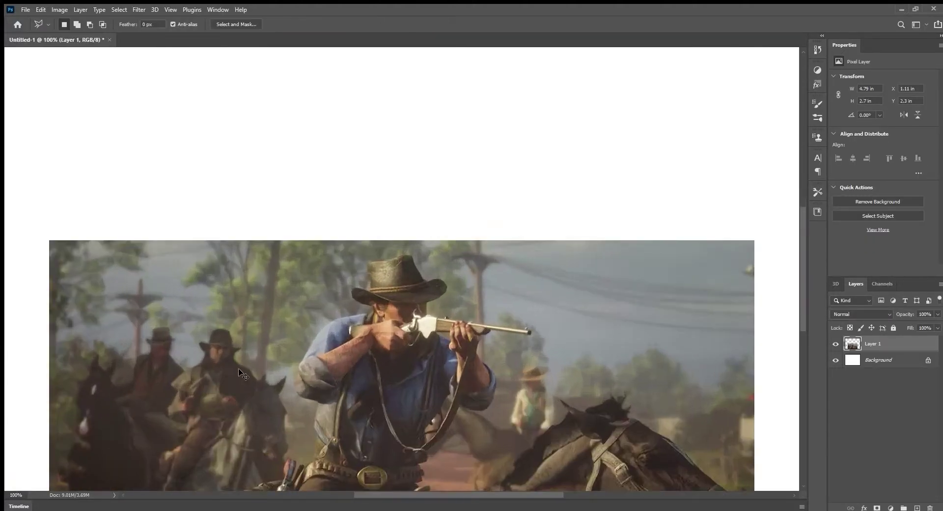
key(ctrl+plus)
key(ctrl+plus)
key(ctrl+plus)
drag(406, 134, 469, 210)
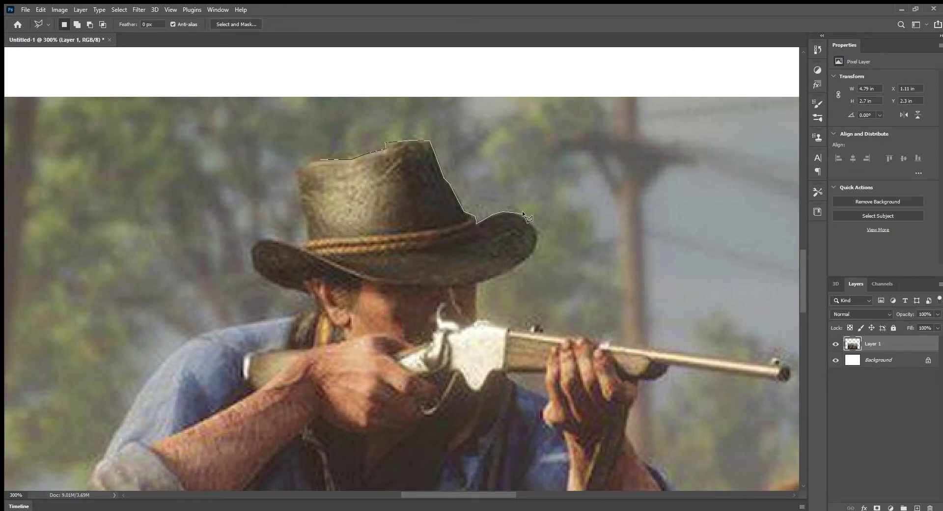
drag(393, 279, 494, 293)
drag(504, 326, 538, 322)
mouse_move(617, 345)
mouse_down()
mouse_move(683, 368)
mouse_move(639, 368)
mouse_up()
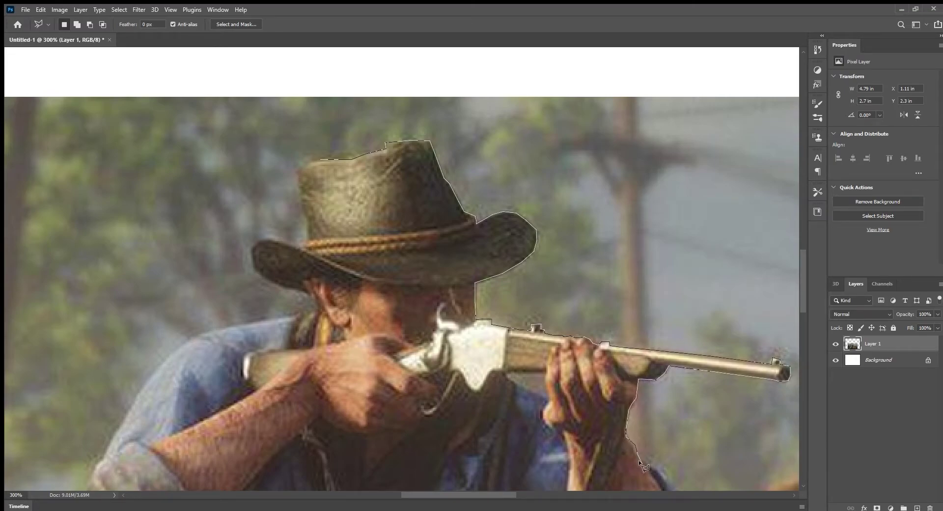
drag(638, 460, 678, 219)
mouse_move(672, 301)
mouse_down()
mouse_move(613, 328)
mouse_move(450, 335)
mouse_move(457, 347)
mouse_up()
Extend the lasso outline along the rider's lower edge, the horse's mane and neck
drag(440, 395, 469, 398)
drag(491, 446, 503, 269)
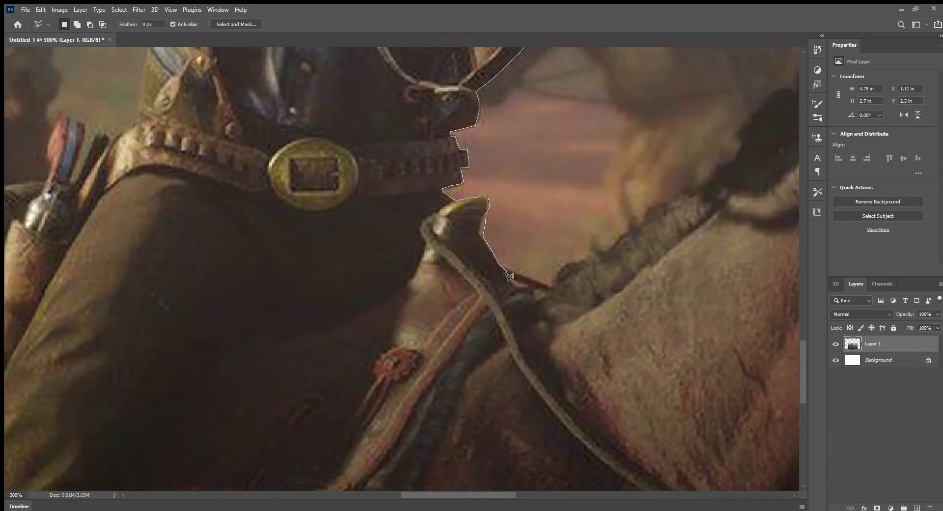
mouse_move(566, 263)
mouse_down()
mouse_move(817, 167)
mouse_move(381, 194)
mouse_up()
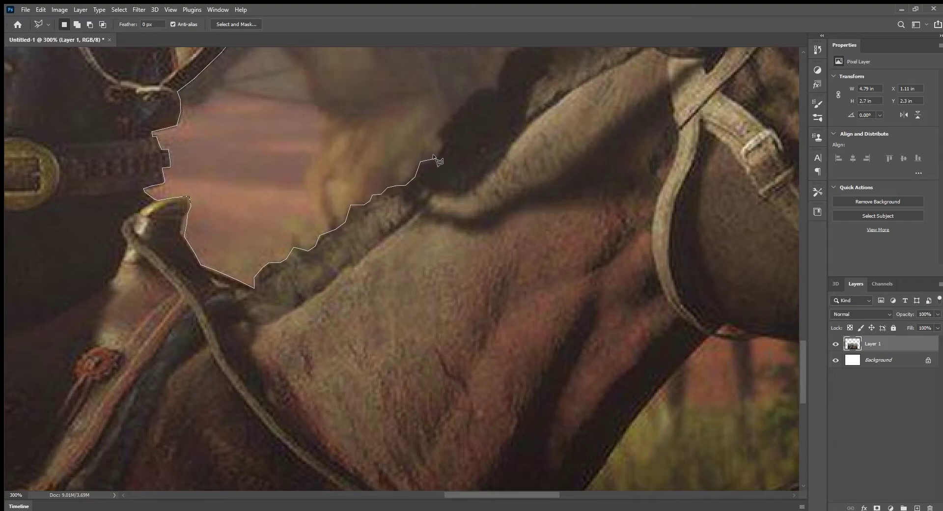
mouse_move(454, 109)
mouse_down()
mouse_move(508, 90)
mouse_move(531, 165)
mouse_up()
drag(579, 70, 650, 294)
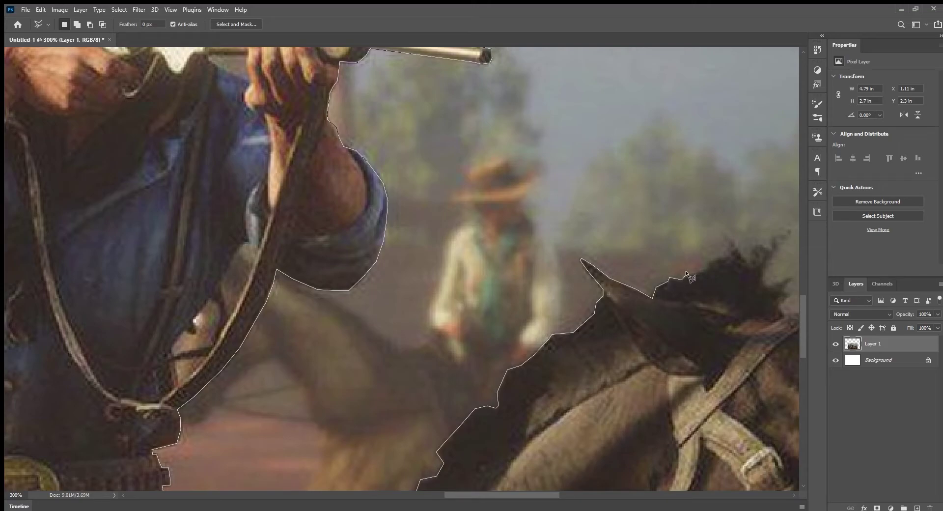
drag(723, 233, 502, 243)
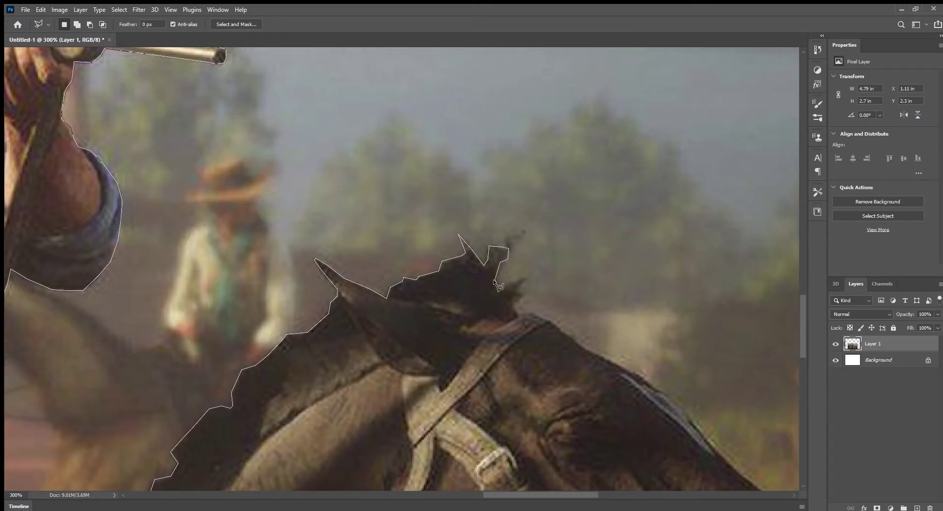
drag(529, 310, 600, 354)
mouse_move(714, 449)
mouse_down()
mouse_move(627, 393)
mouse_move(572, 436)
mouse_move(518, 259)
mouse_move(459, 237)
mouse_move(341, 307)
mouse_move(155, 361)
mouse_move(76, 351)
mouse_move(253, 404)
mouse_move(533, 201)
mouse_move(623, 403)
mouse_move(615, 388)
mouse_move(638, 357)
mouse_move(713, 338)
mouse_move(723, 298)
mouse_move(732, 344)
mouse_move(743, 308)
mouse_move(523, 285)
mouse_up()
Continue the lasso outline along the horse's flank and up the rider's arm
key(ctrl+minus)
key(ctrl+minus)
key(ctrl+minus)
key(ctrl+plus)
key(ctrl+plus)
scroll(622, 404, up, 5)
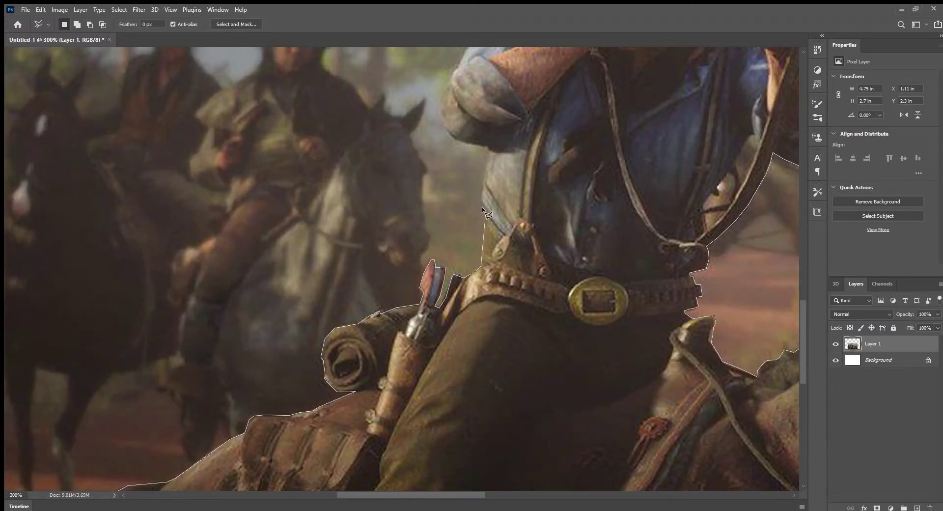
drag(435, 109, 470, 201)
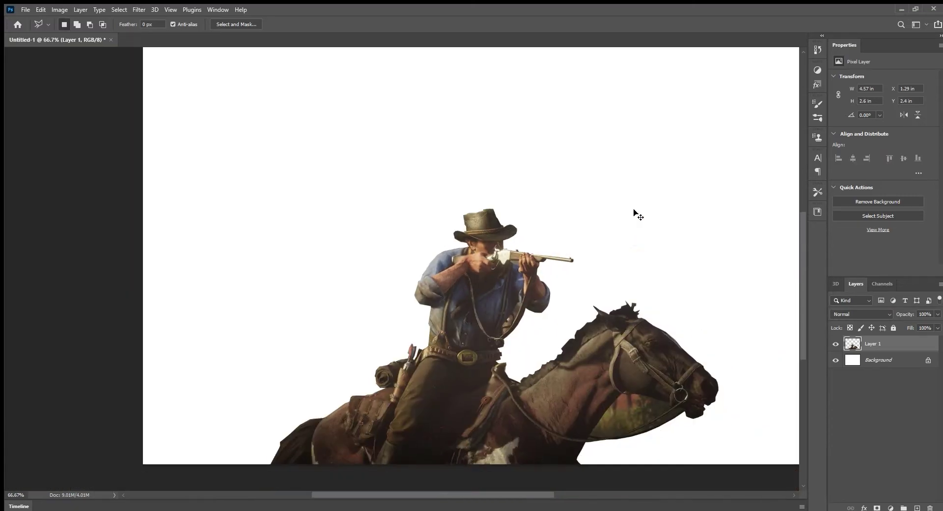
key(ctrl+plus)
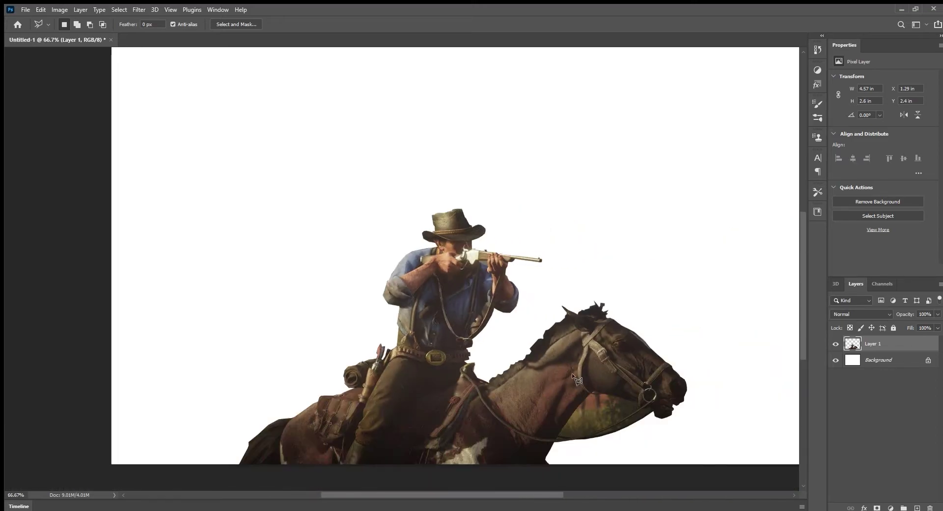
Select the leftover background strip under the bridle with the Magnetic Lasso and delete it
drag(639, 196, 440, 490)
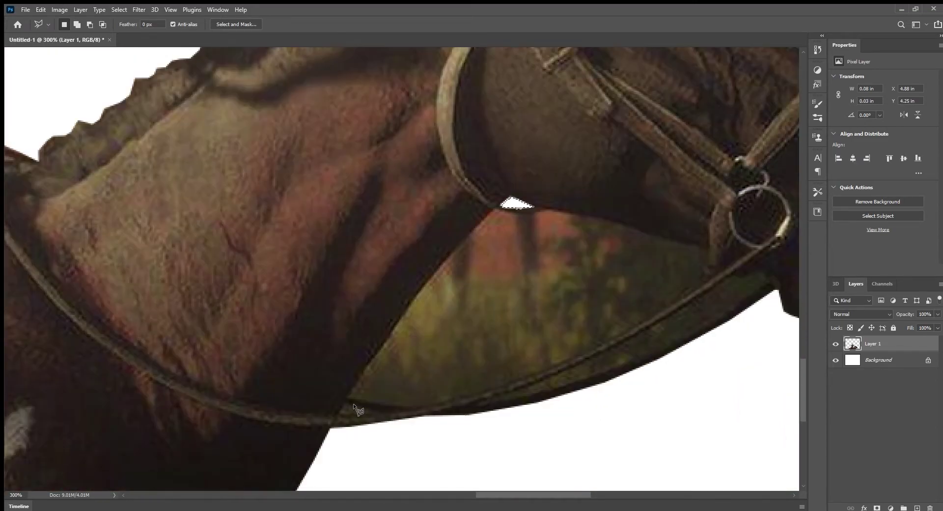
click(346, 405)
click(373, 412)
key(Escape)
click(471, 404)
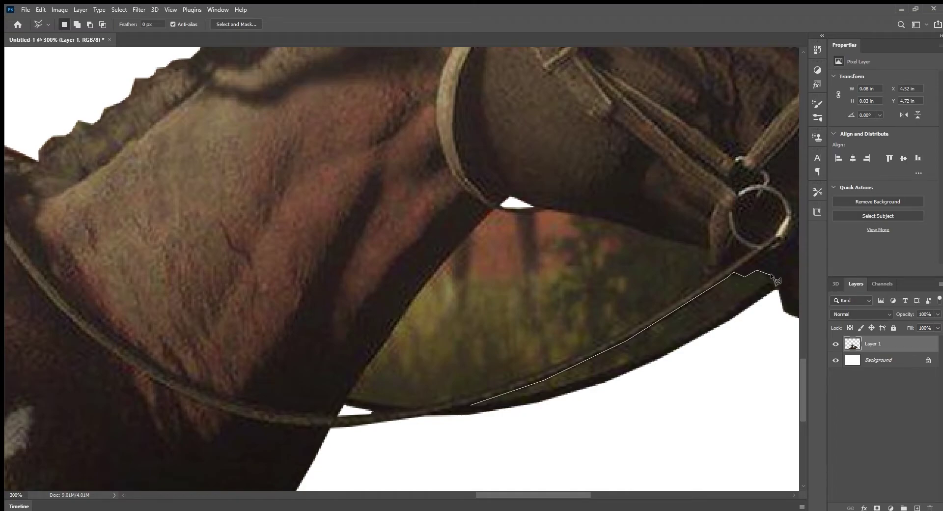
click(471, 405)
key(Delete)
Select the background patch under the horse's jaw and delete it
click(494, 209)
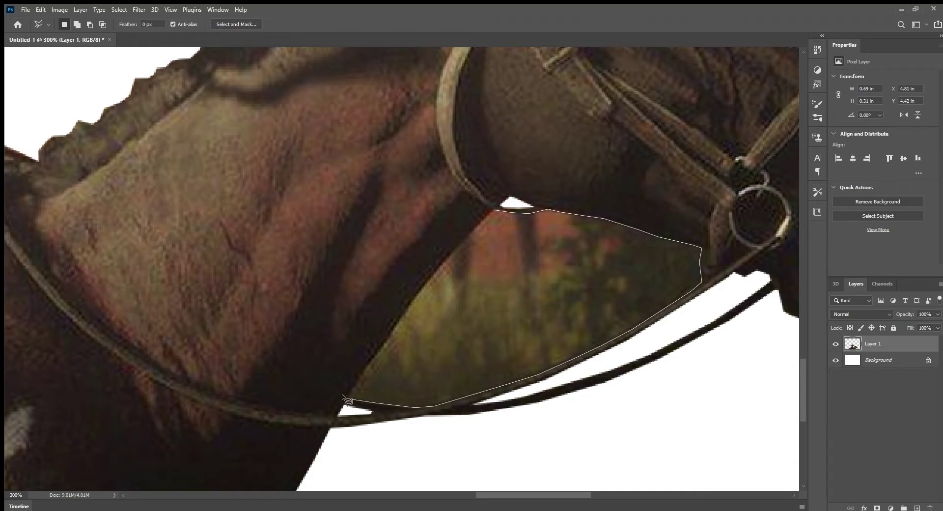
double_click(426, 287)
key(Delete)
scroll(510, 270, down, 5)
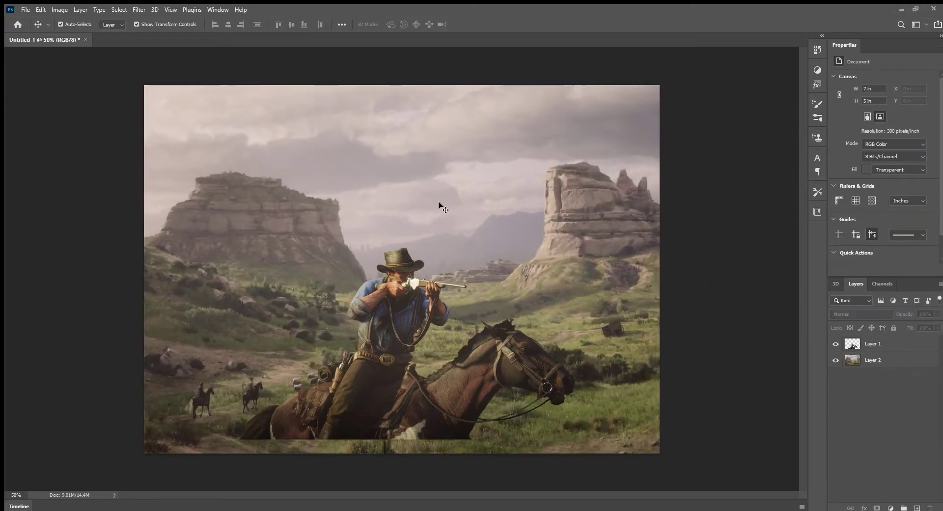
Shift the canyon landscape left and draw a thin black strip along the right canvas edge
drag(441, 205, 382, 205)
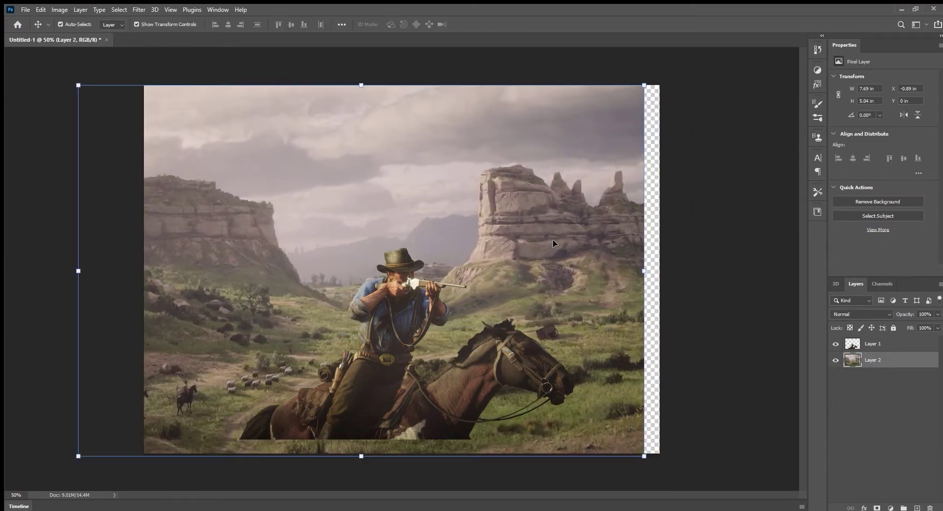
key(u)
drag(673, 273, 693, 462)
key(v)
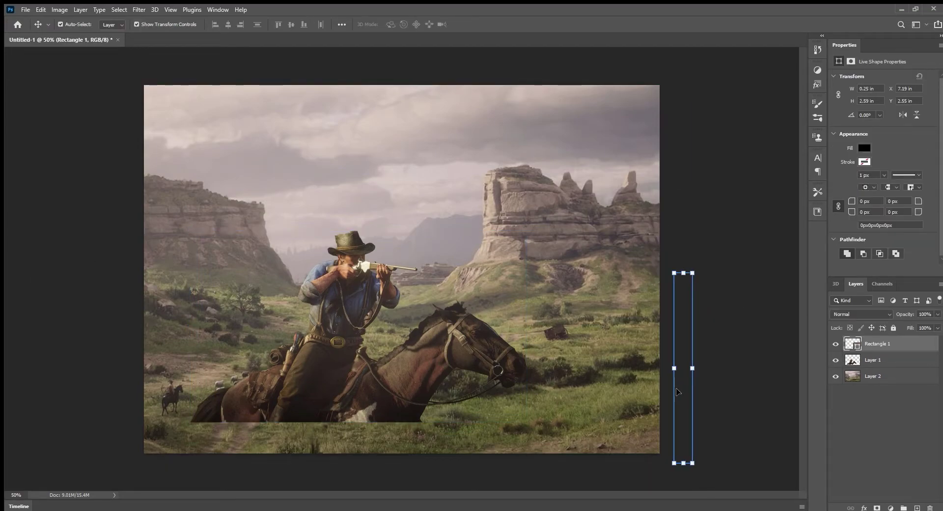
key(Delete)
key(u)
drag(661, 84, 649, 459)
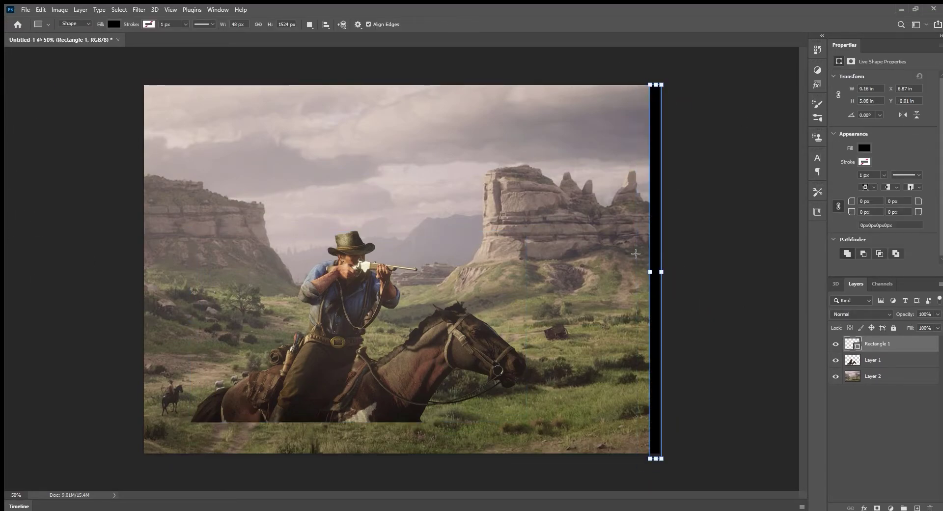
key(v)
Duplicate the strip onto the left, top and bottom edges, then move the cowboy left and down
click(654, 238)
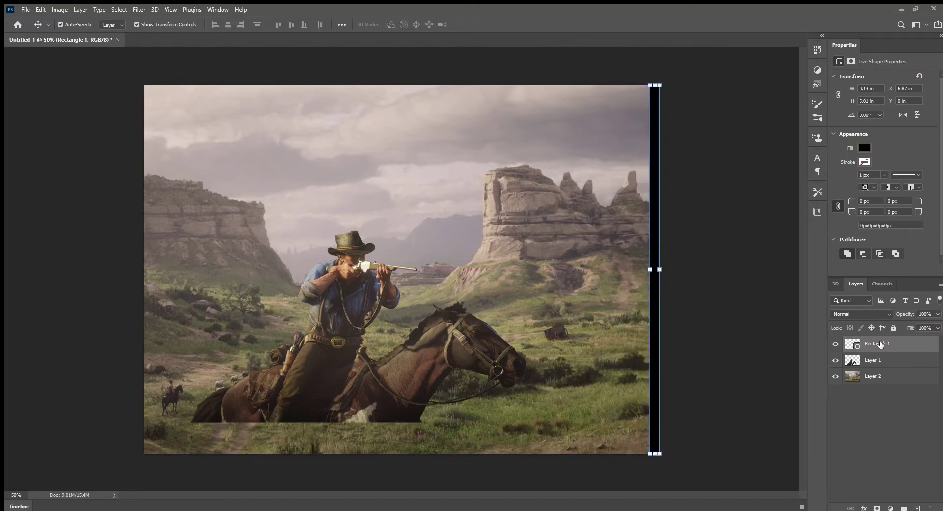
key(ctrl+z)
key(ctrl+shift+z)
mouse_move(654, 221)
mouse_down()
mouse_move(149, 221)
mouse_move(289, 221)
mouse_move(245, 260)
mouse_up()
drag(344, 175, 343, 90)
drag(526, 90, 660, 90)
key(ctrl+j)
drag(528, 83, 528, 448)
drag(357, 243, 319, 263)
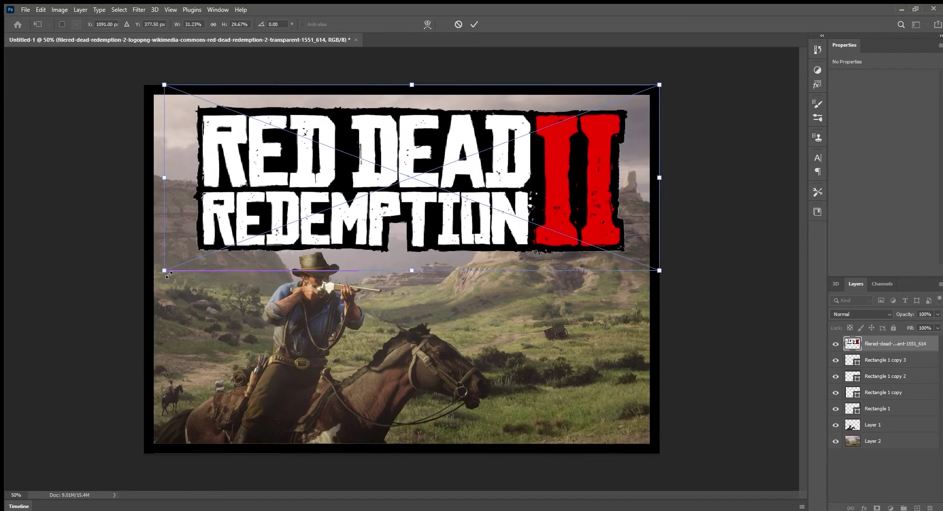
Shrink the Red Dead Redemption II logo and centre it at the top of the poster
key(ctrl+t)
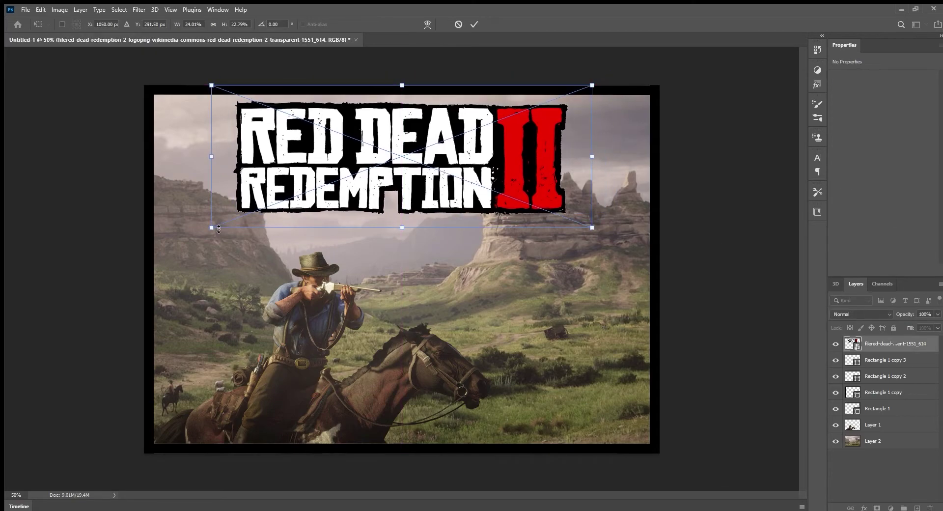
drag(567, 215, 546, 194)
key(Return)
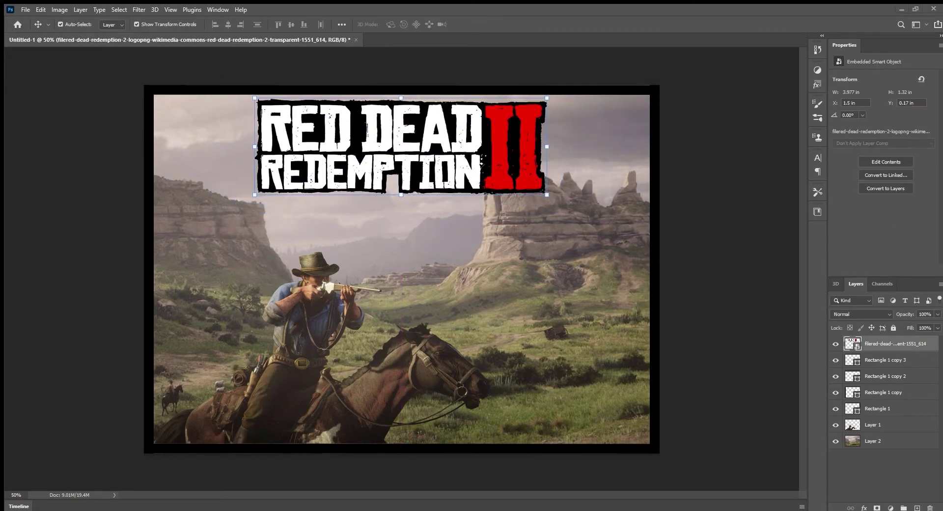
Cover the landscape with a red rectangle at 36% opacity on a new layer
click(872, 440)
click(917, 507)
key(u)
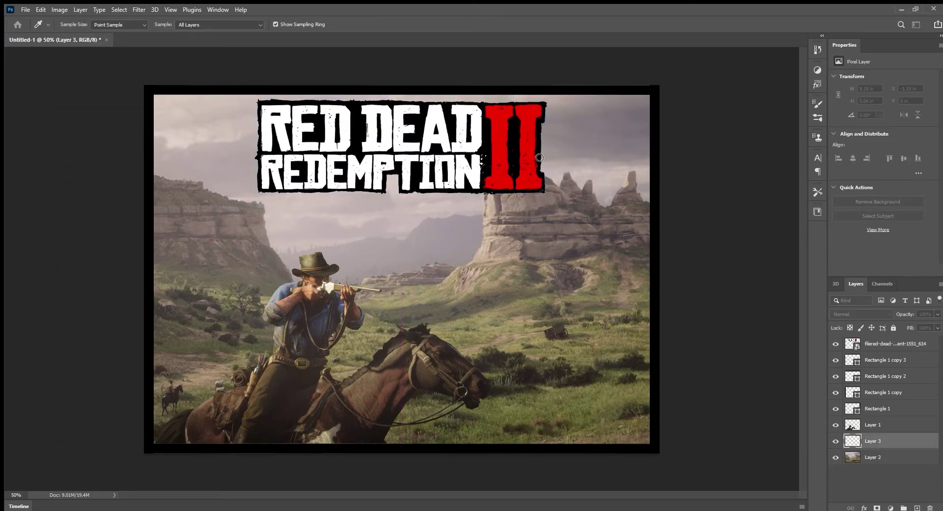
drag(153, 95, 649, 442)
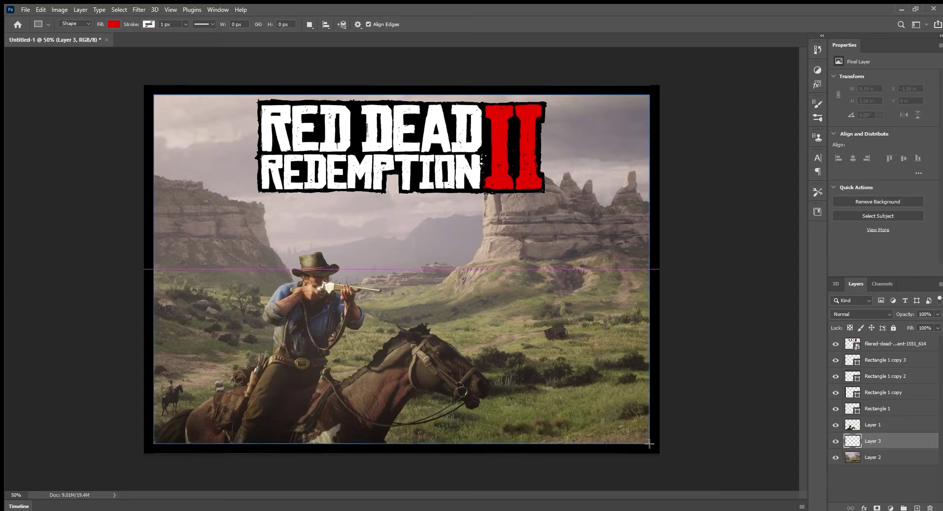
drag(934, 315, 904, 329)
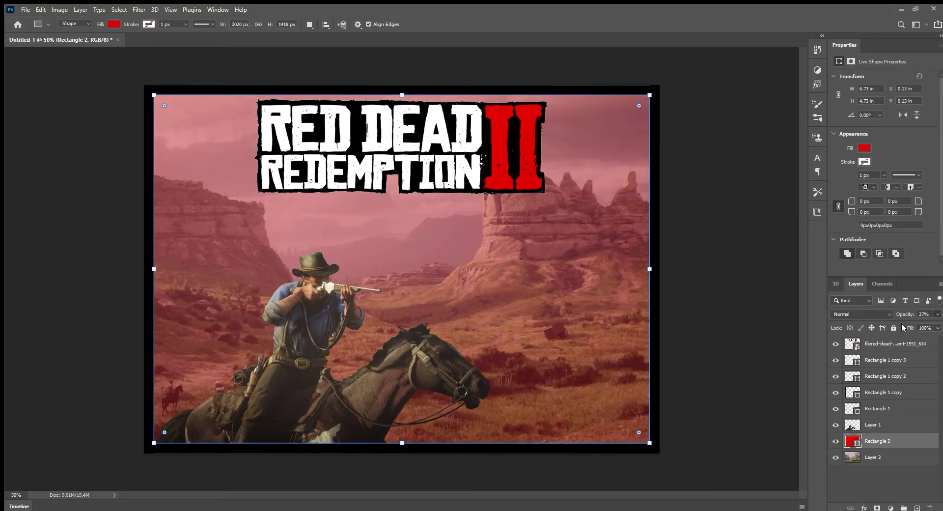
key(v)
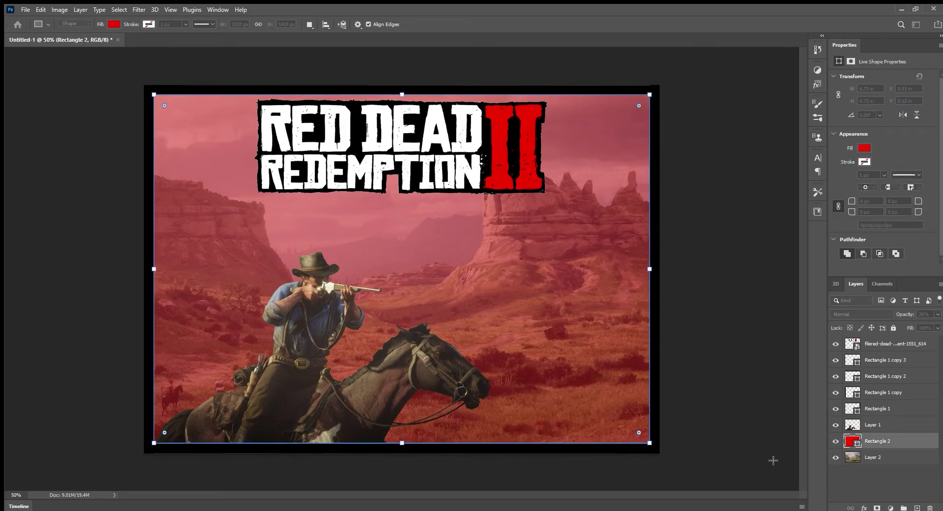
click(771, 458)
Add a new layer under the red tint and paste the American flag image into it
click(876, 424)
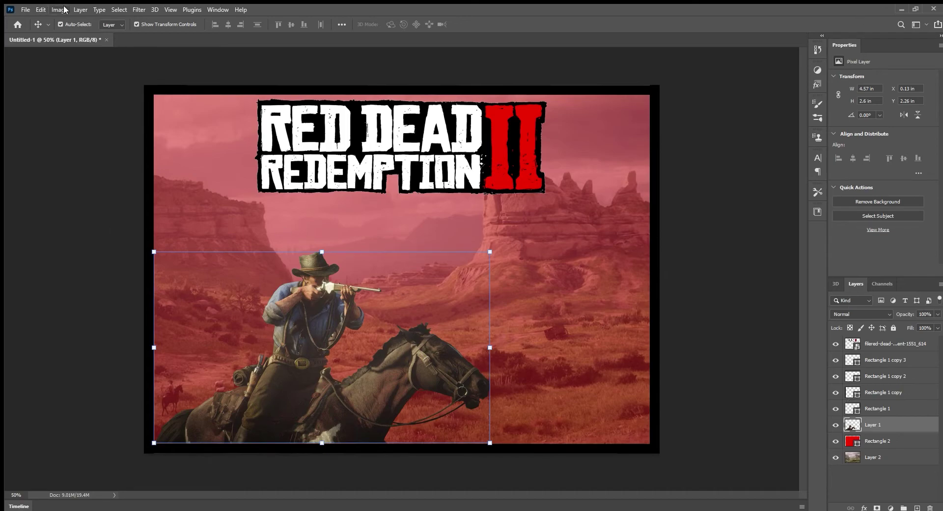
key(i)
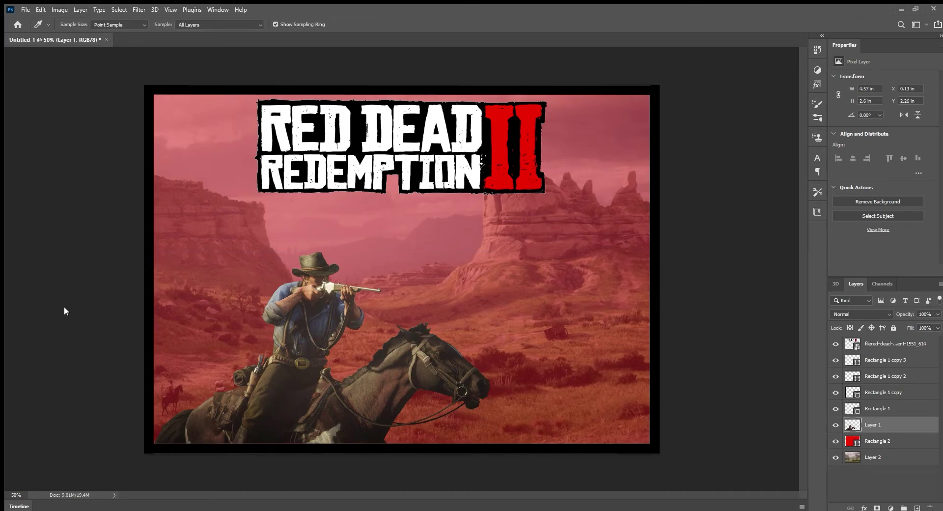
key(ctrl+shift+alt+n)
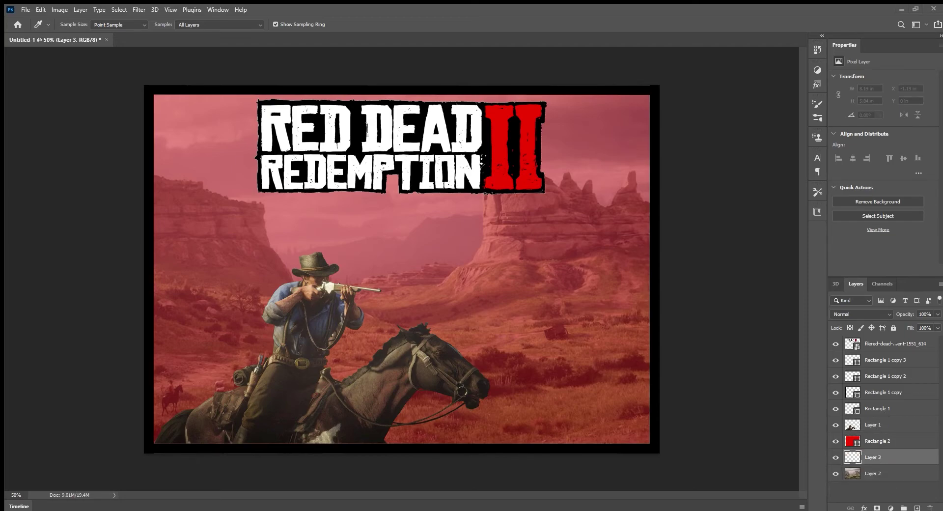
key(v)
key(ctrl+v)
click(477, 350)
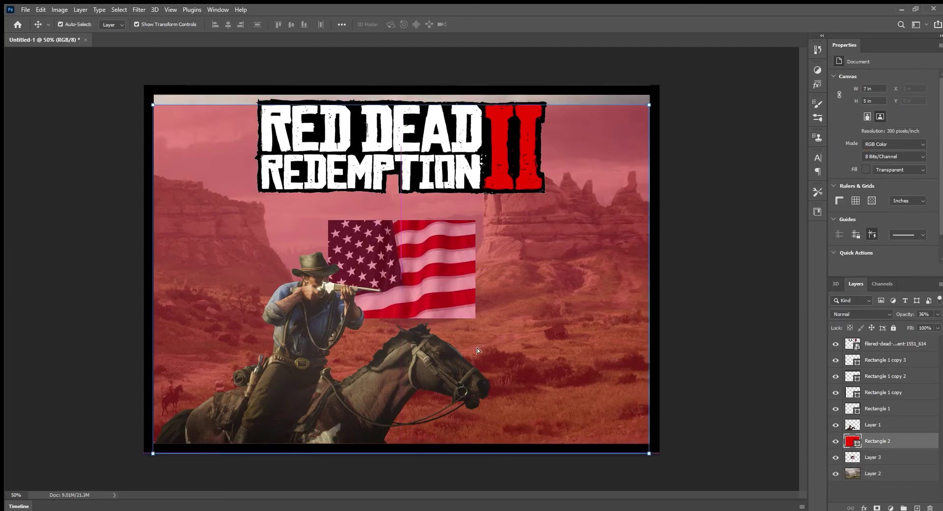
Move the flag to the top-left corner and enlarge it across the sky
click(835, 440)
click(872, 457)
key(ctrl+t)
drag(401, 269, 236, 177)
drag(179, 236, 153, 228)
key(ctrl+z)
key(ctrl+z)
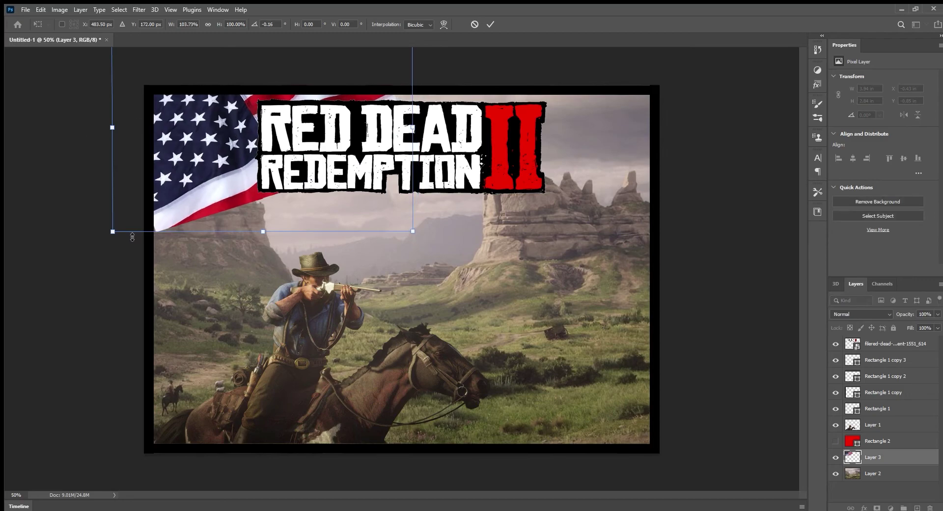
drag(206, 234, 206, 256)
key(Return)
click(835, 441)
Lower the flag layer's opacity to 47% and blur its lower edge
key(6)
key(5)
key(4)
key(7)
click(835, 441)
key(r)
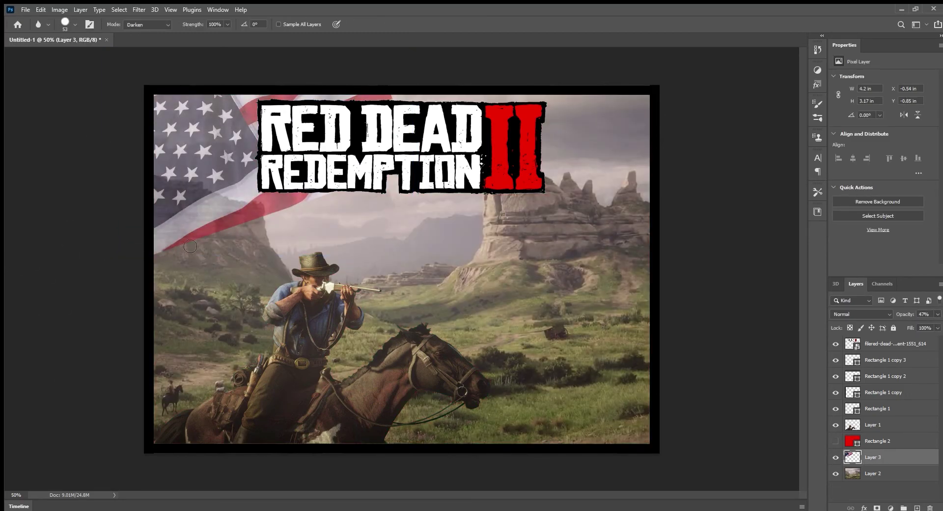
drag(410, 161, 172, 248)
click(835, 440)
click(874, 425)
key(v)
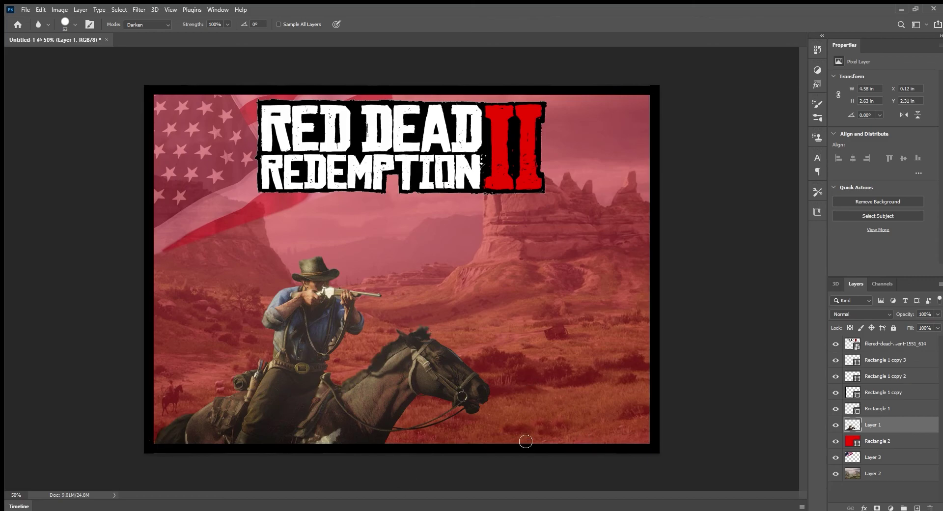
Delete the leftover background in the gap between the rider's strap and shirt, then deselect
key(l)
scroll(282, 349, up, 3)
click(514, 256)
click(514, 257)
key(Delete)
key(ctrl+d)
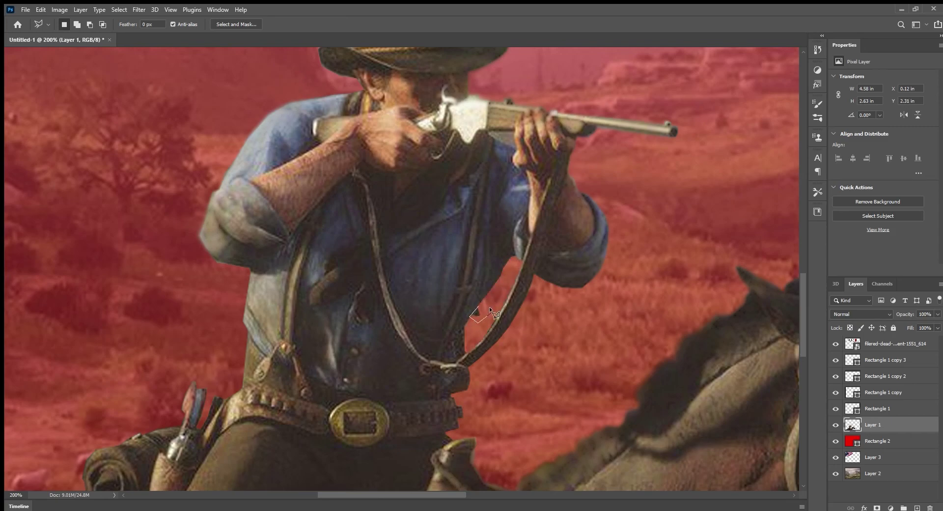
key(v)
key(ctrl+minus)
key(ctrl+minus)
key(ctrl+minus)
click(757, 292)
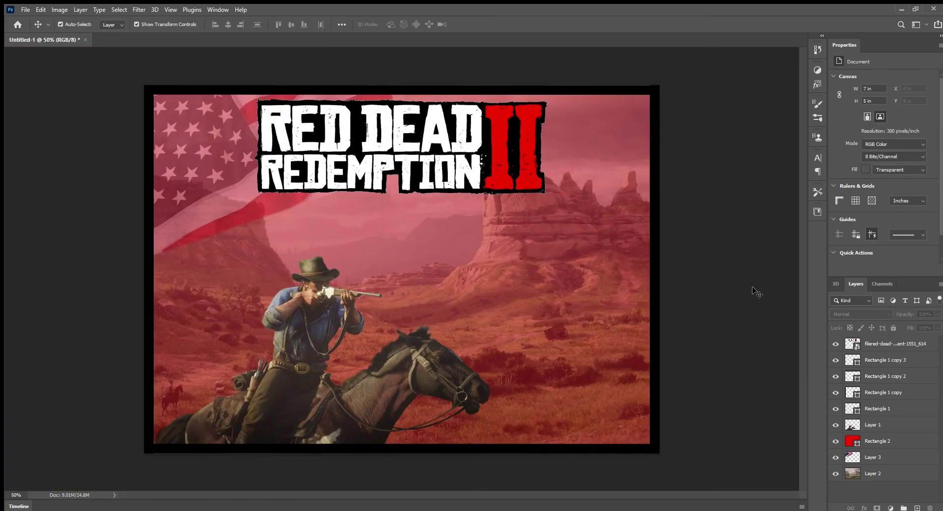